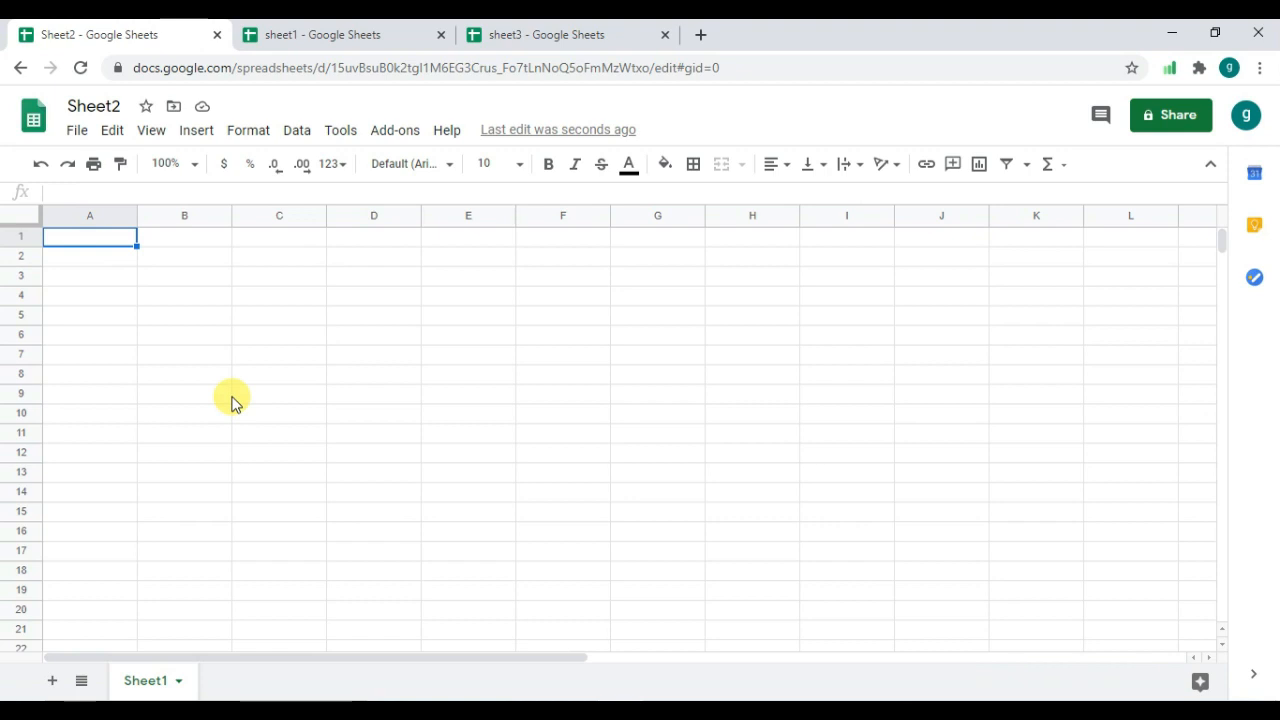
# - Start an IMPORTRANGE formula in cell A1 of the Sheet2 spreadsheet, opening the quotation mark for its first argument
pyautogui.write('=')
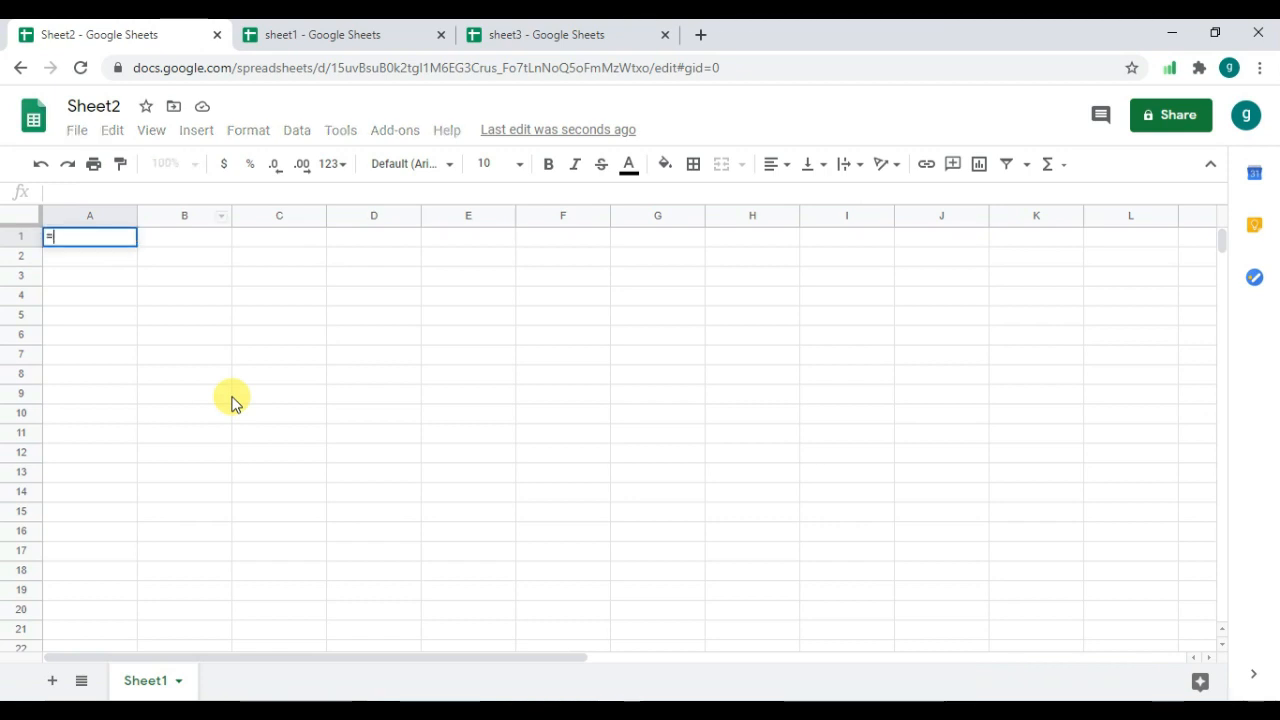
pyautogui.write('IM')
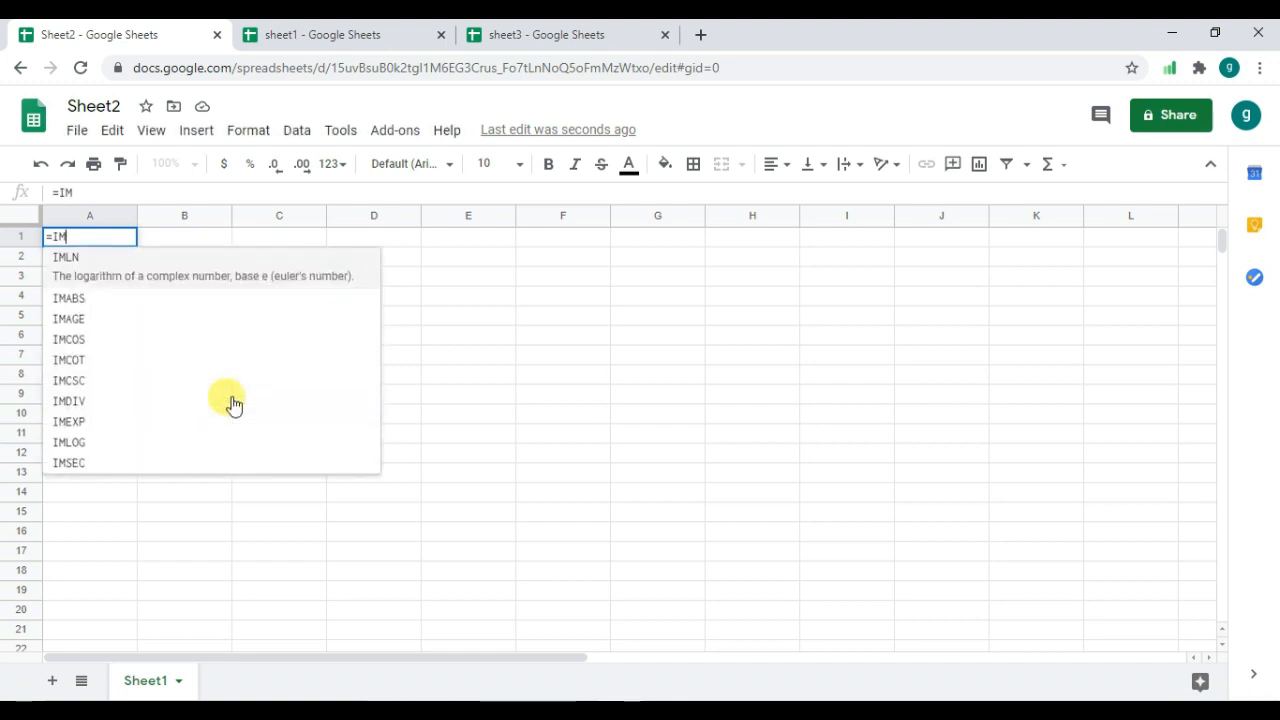
pyautogui.write('PO')
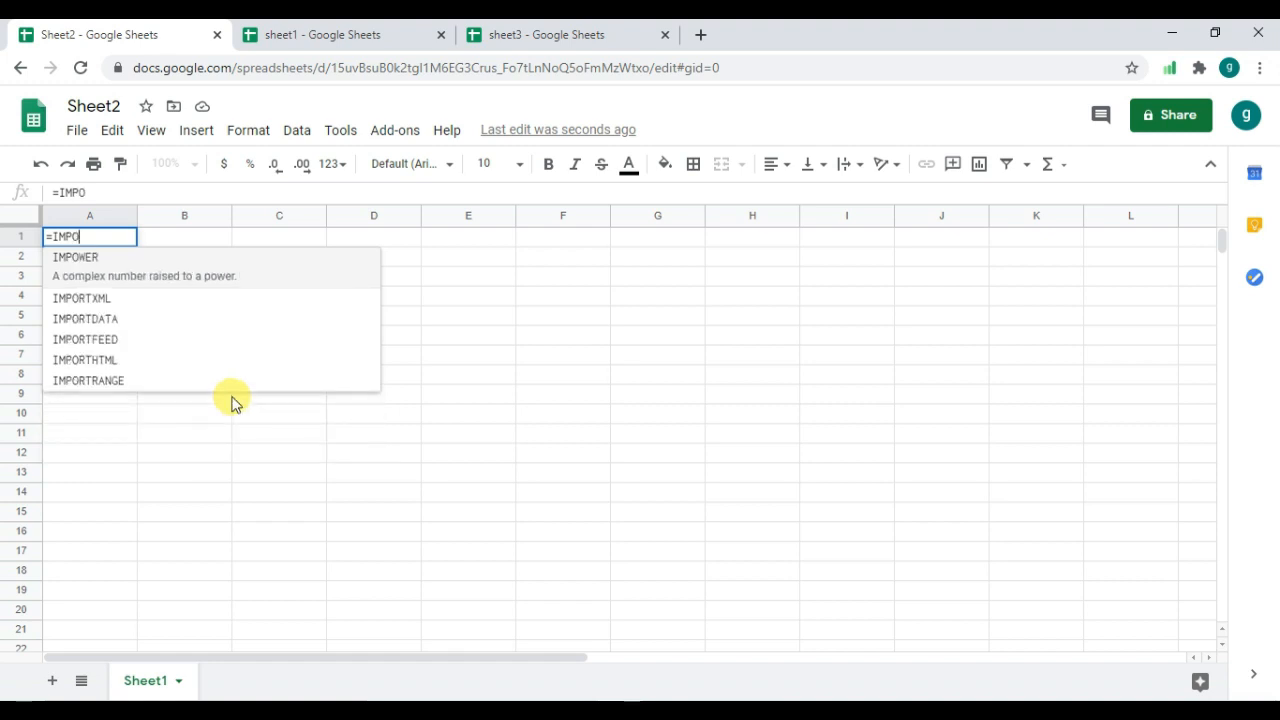
pyautogui.write('R')
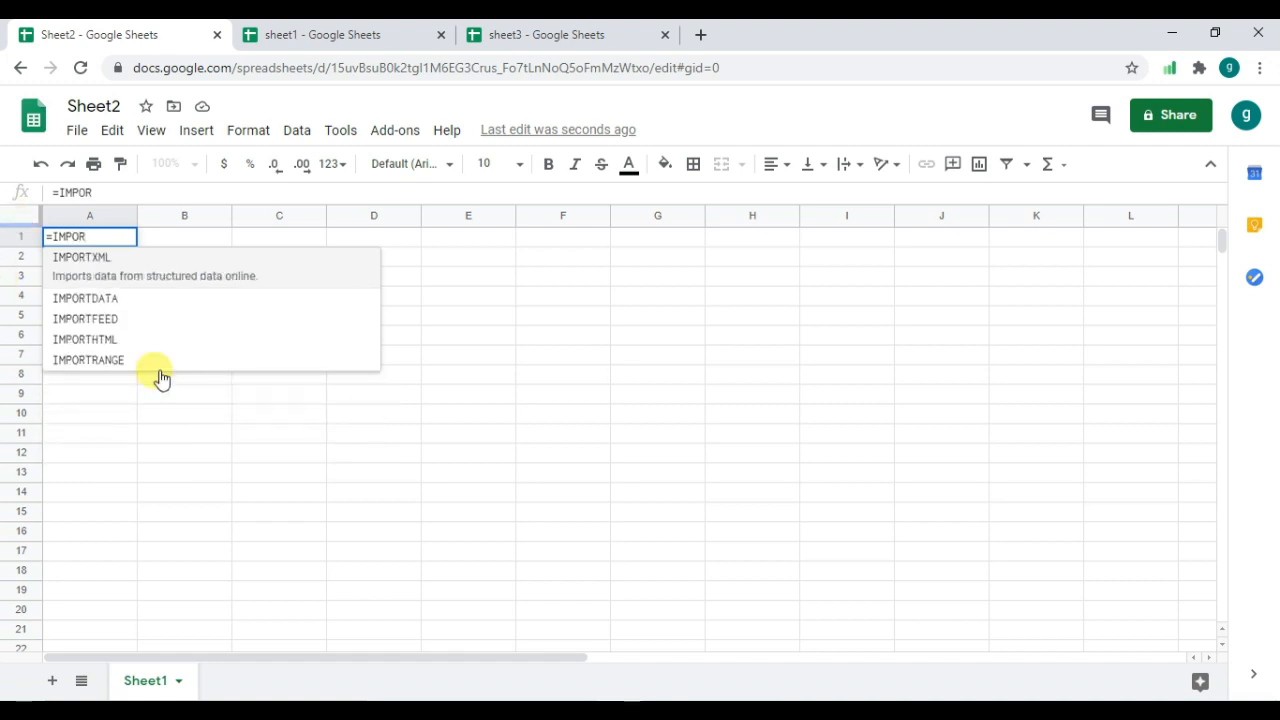
pyautogui.click(110, 348)
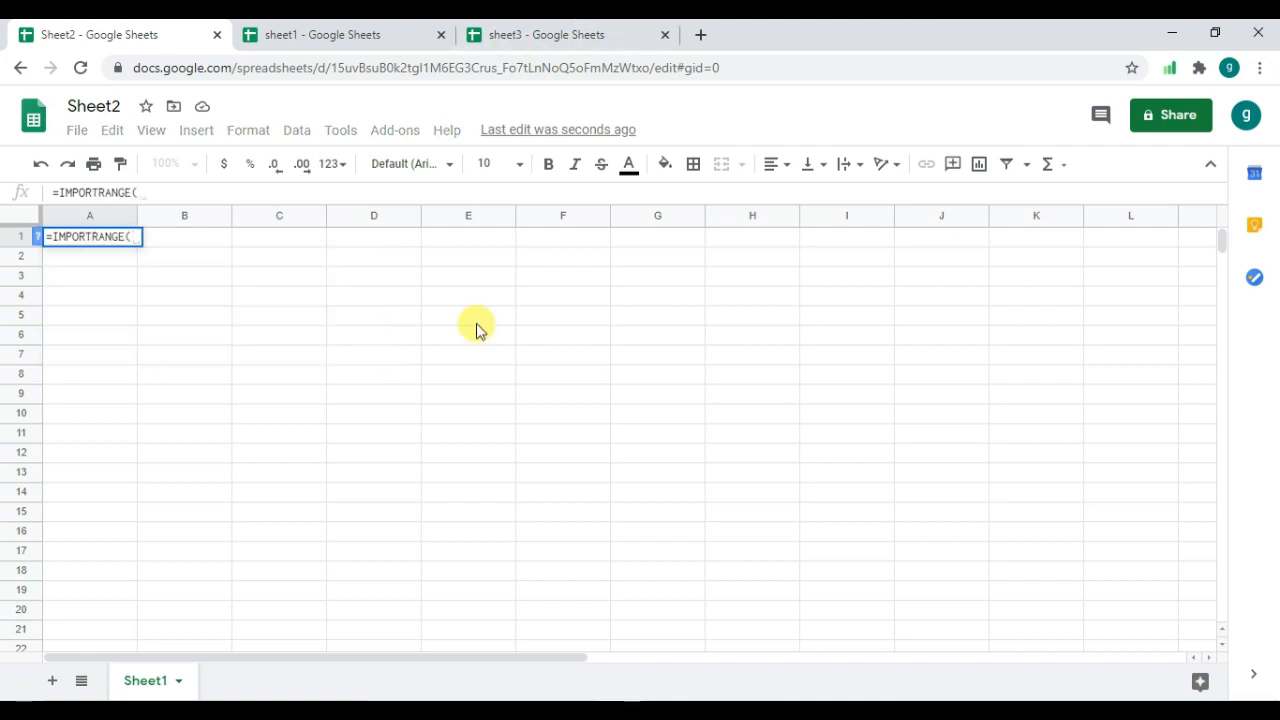
pyautogui.write('"')
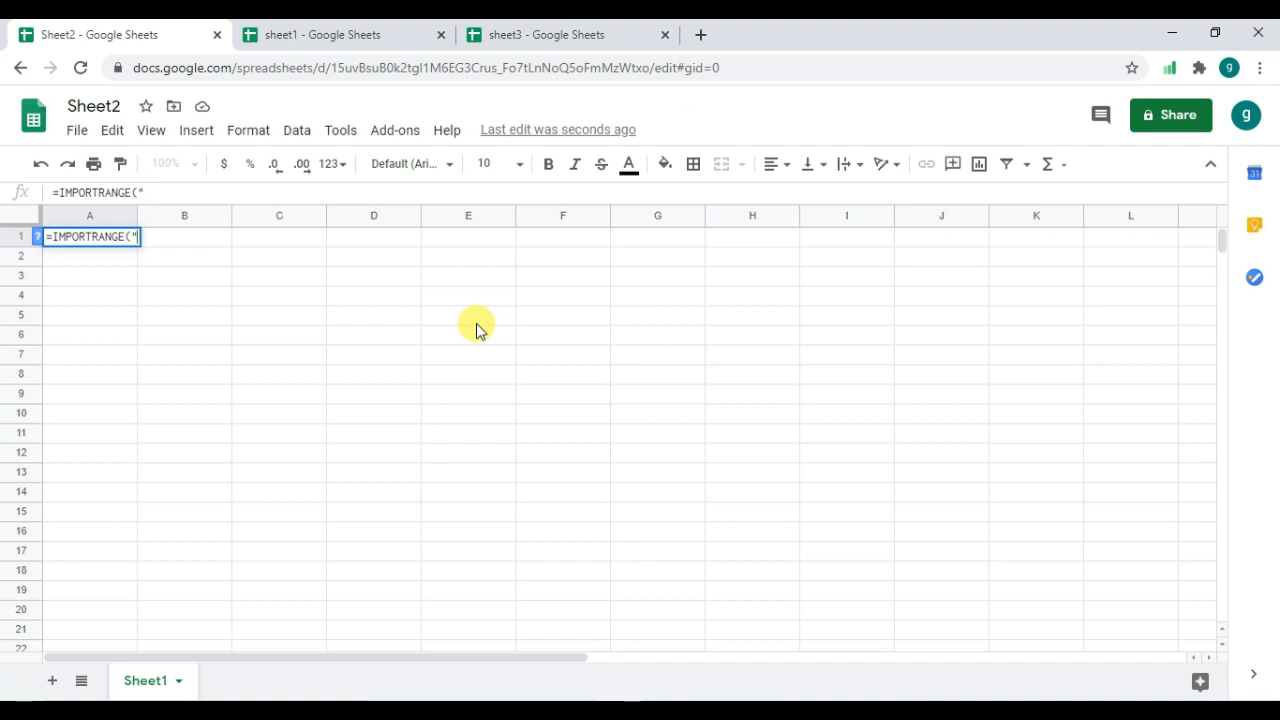
# - Copy the spreadsheet ID from sheet1's URL and insert it as the quoted first argument of the IMPORTRANGE formula in Sheet2, followed by a comma
pyautogui.click(250, 30)
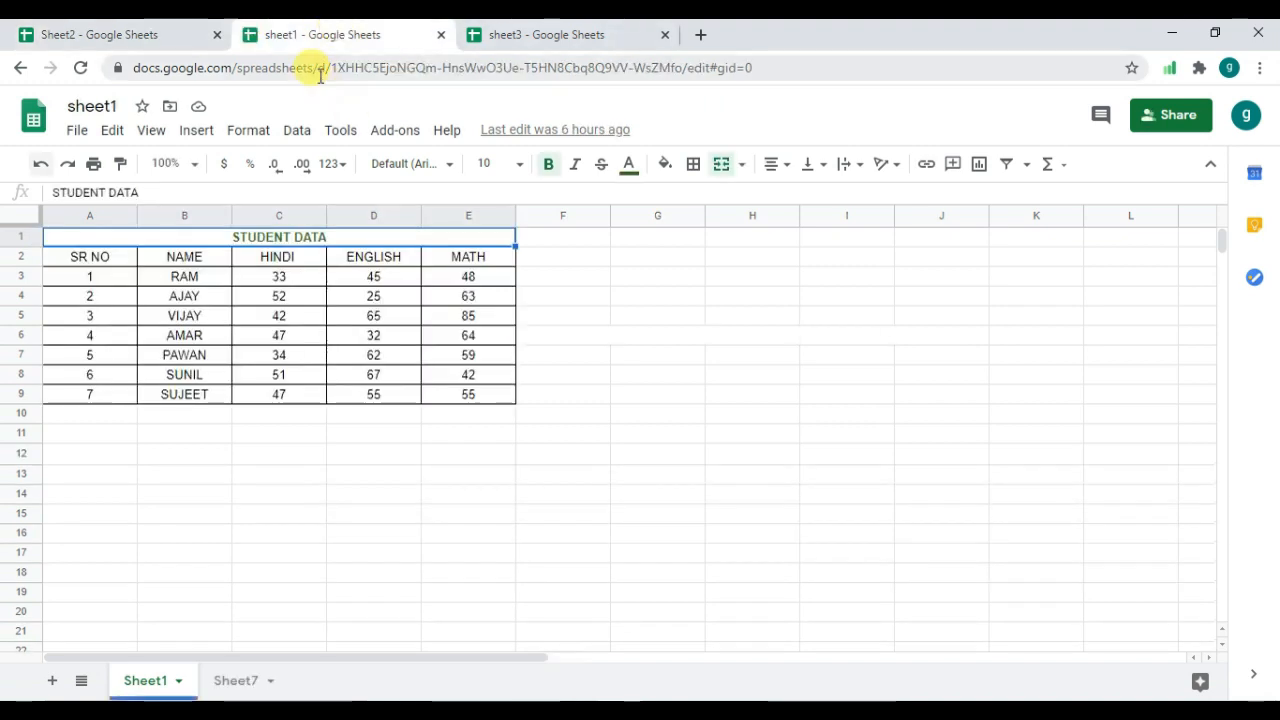
pyautogui.moveTo(321, 66); pyautogui.dragTo(678, 64)
pyautogui.hotkey('ctrl', 'c')
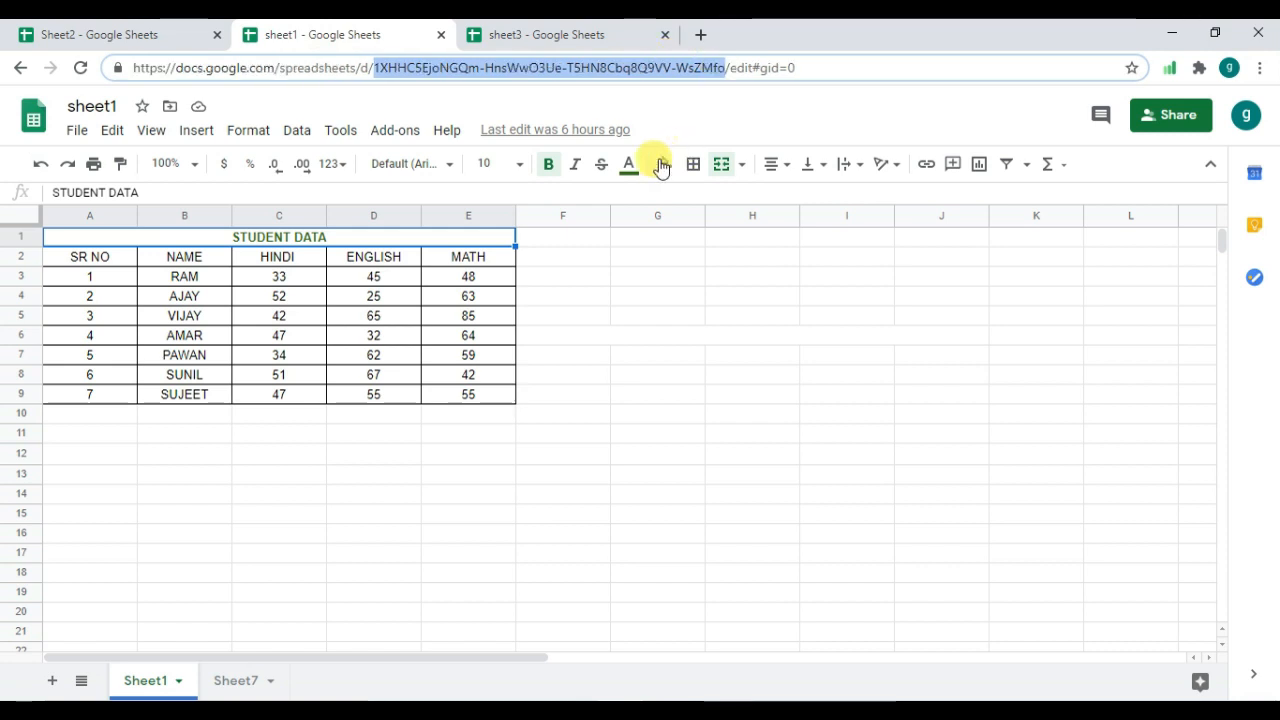
pyautogui.click(89, 33)
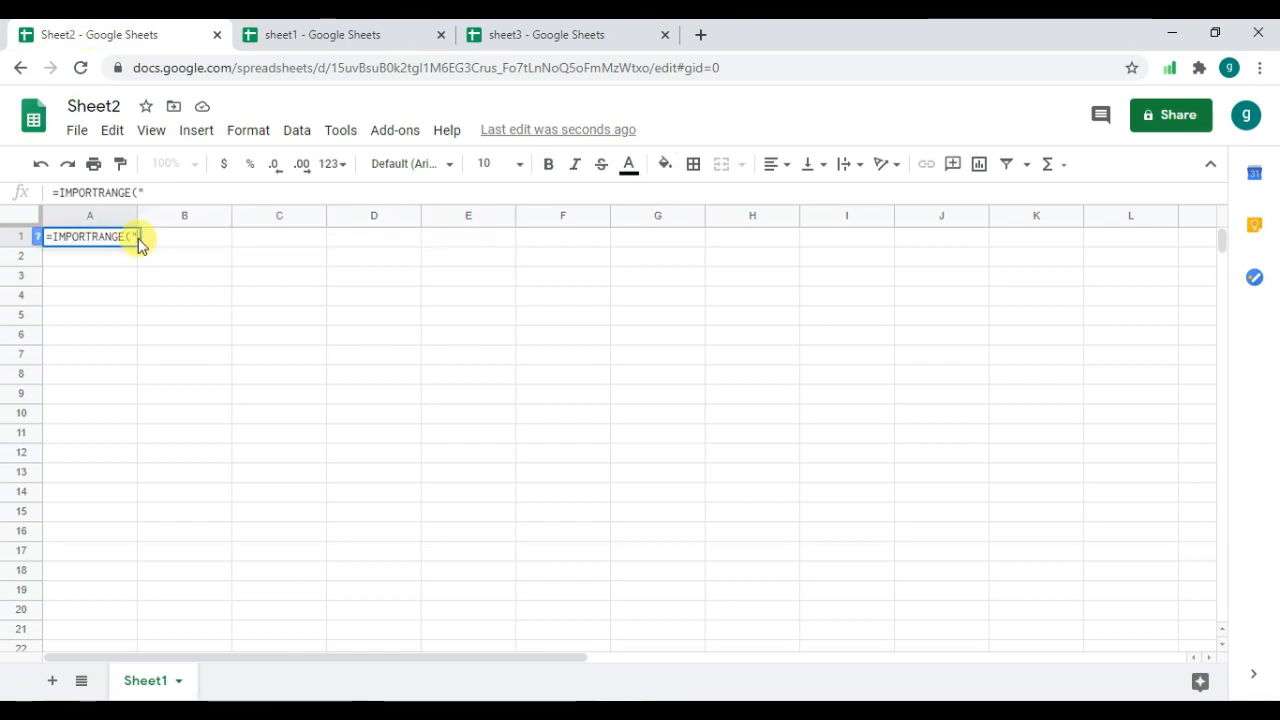
pyautogui.hotkey('ctrl', 'v')
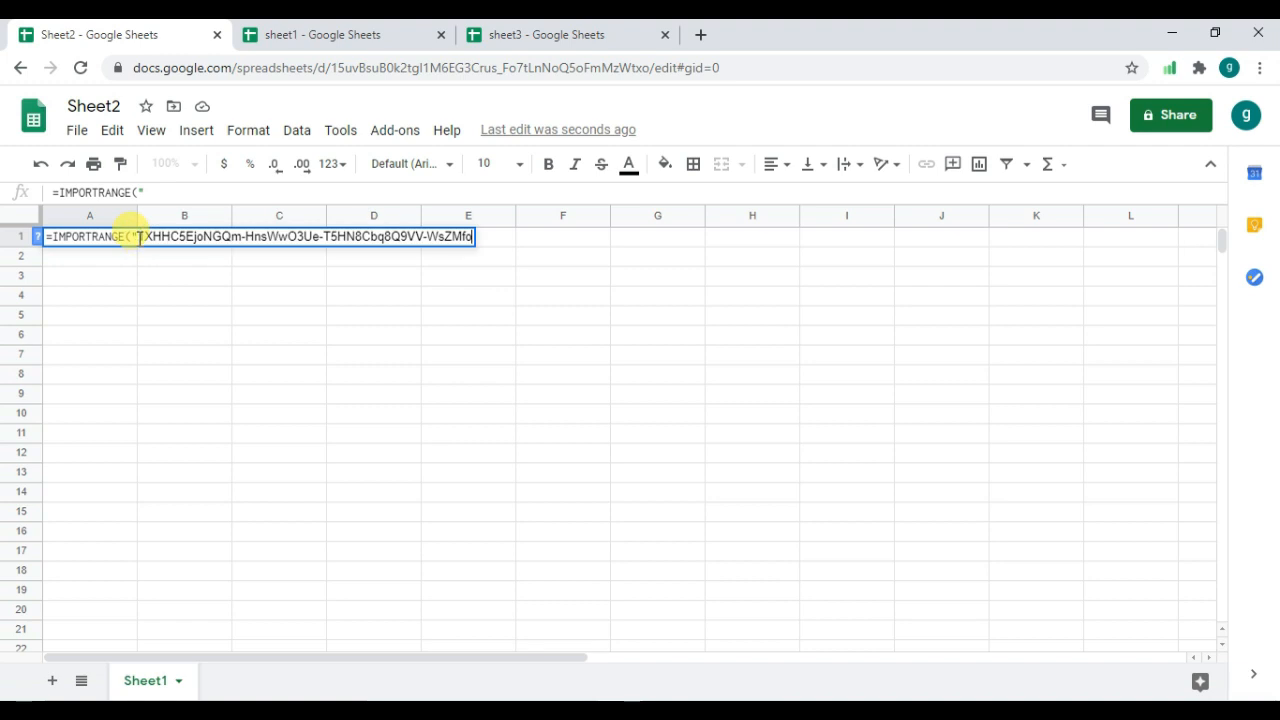
pyautogui.write('"')
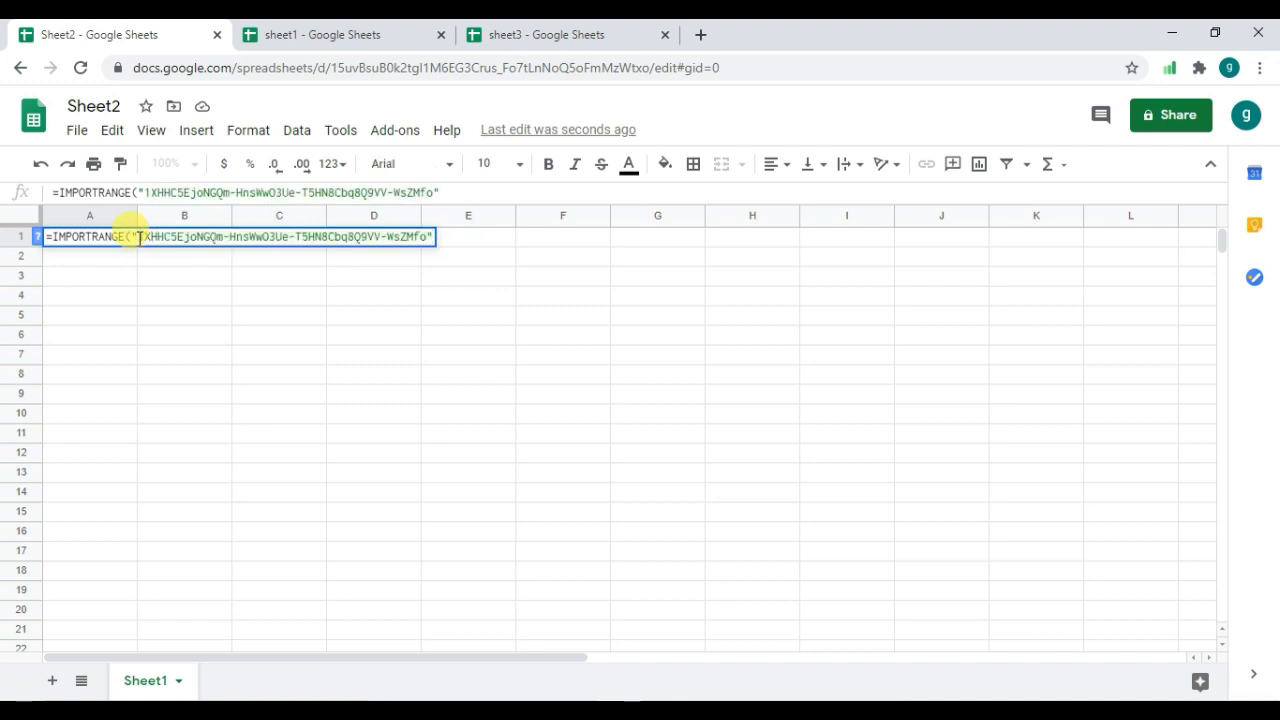
pyautogui.write(',')
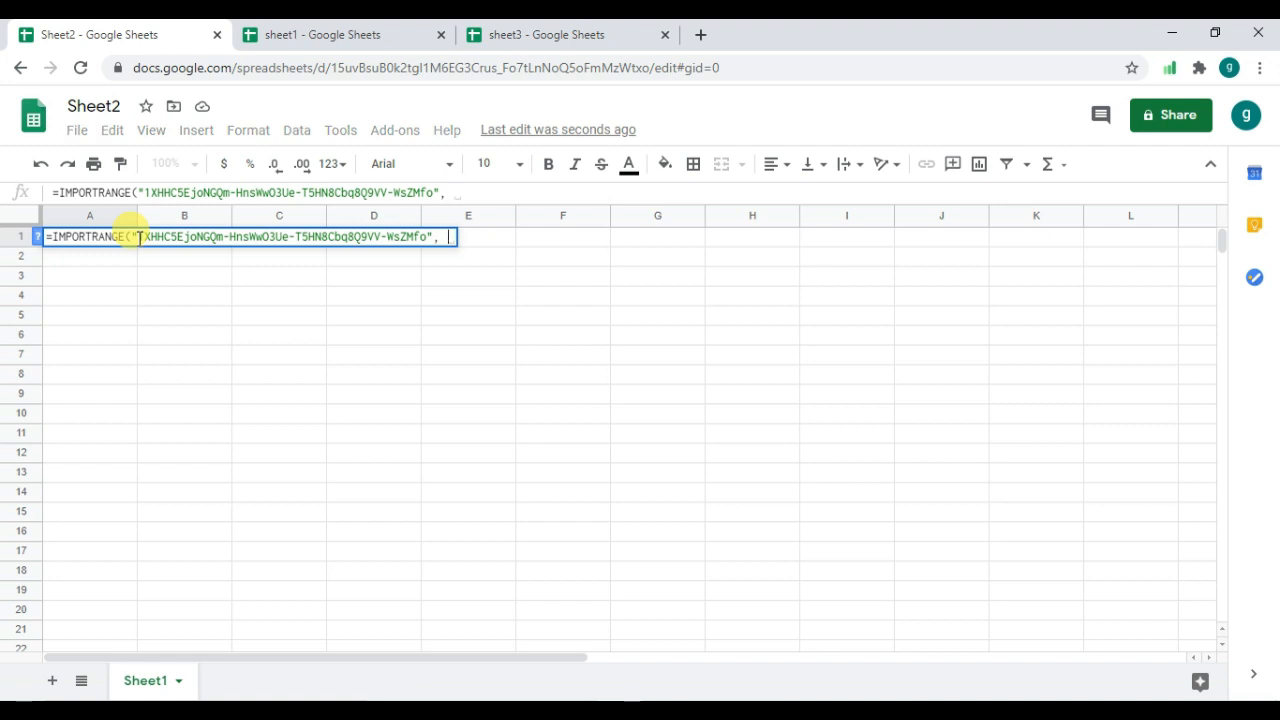
# - Begin the formula's second argument with an opening quotation mark and the sheet name sheet1
pyautogui.write(' s')
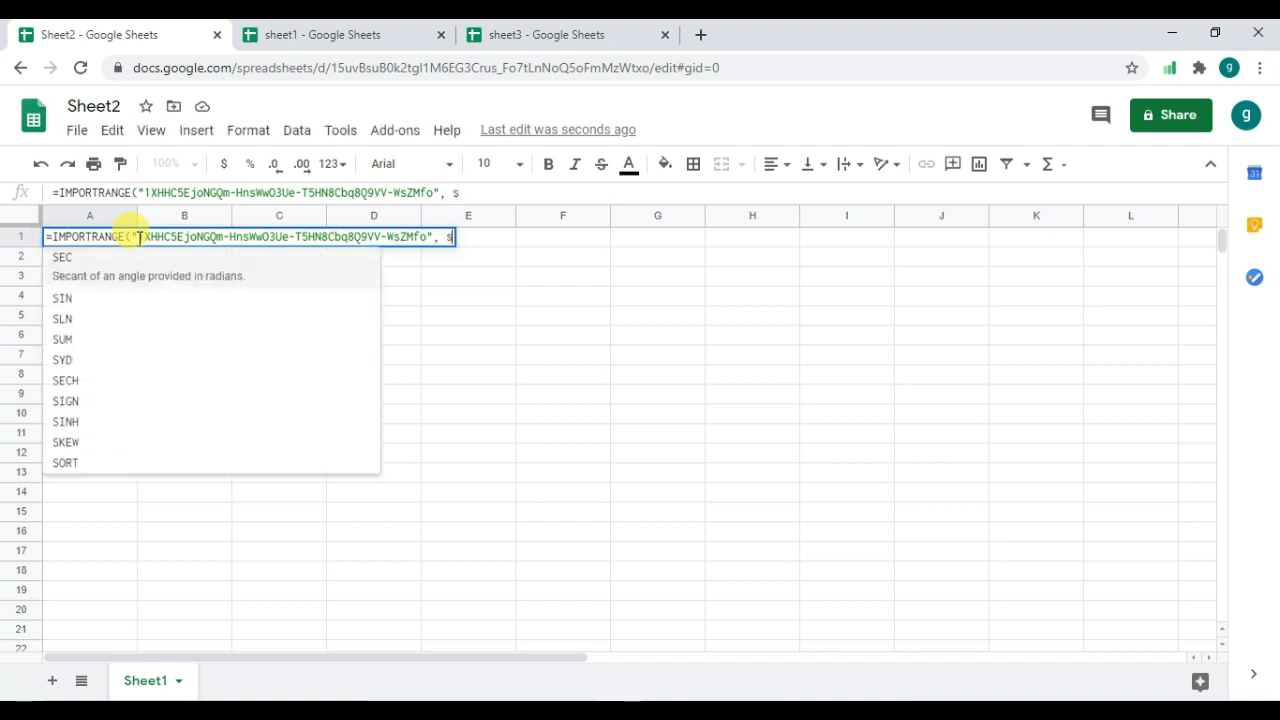
pyautogui.write('h')
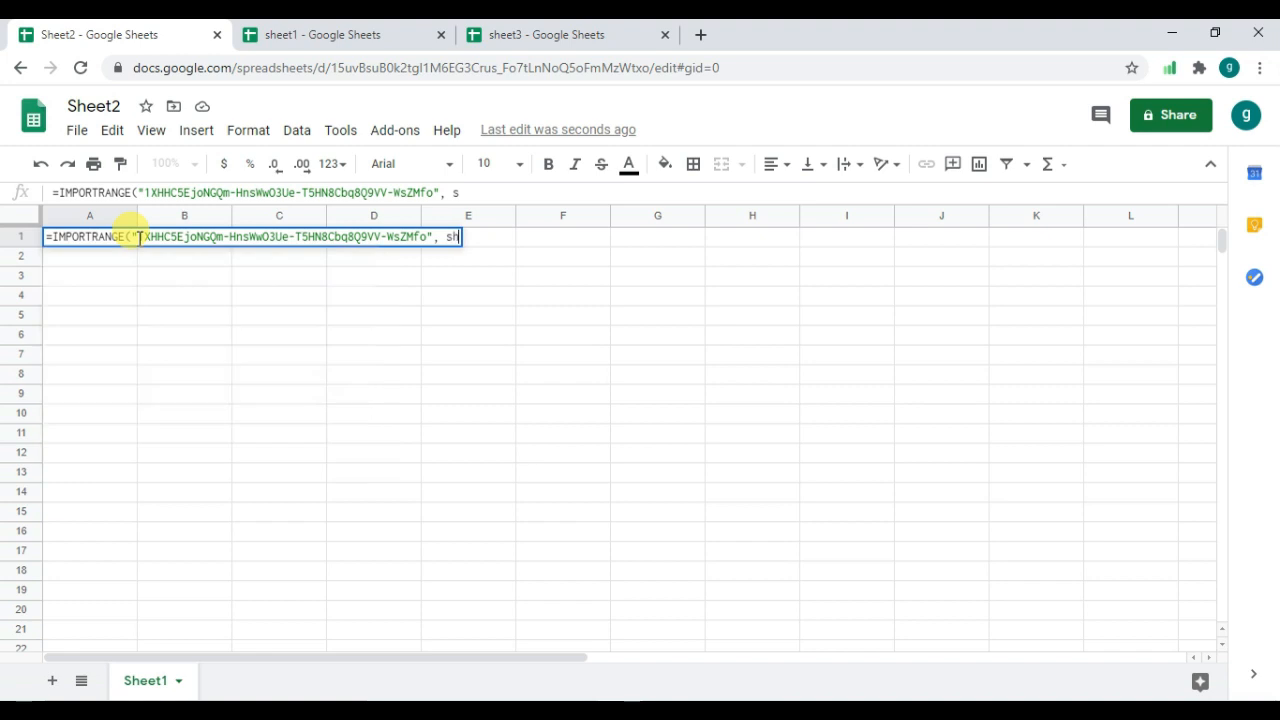
pyautogui.write('ee')
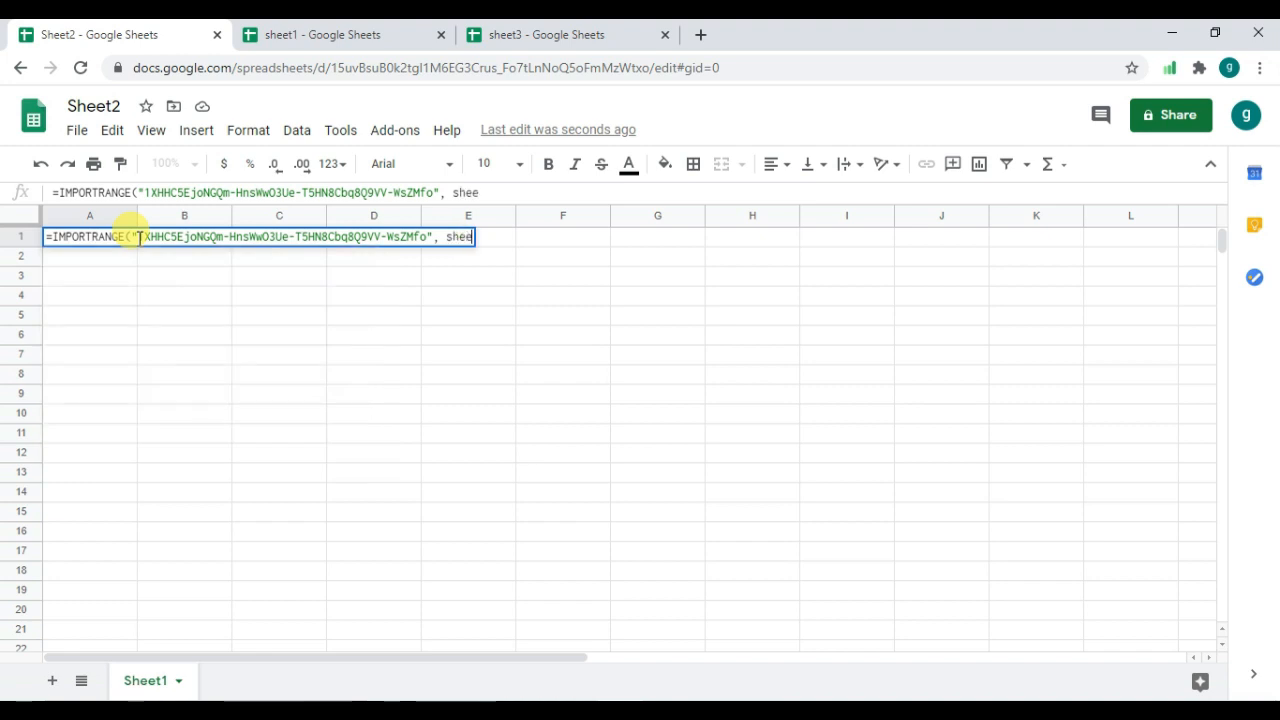
pyautogui.write('t1')
pyautogui.press('Left')
pyautogui.press('Left')
pyautogui.press('Left')
pyautogui.press('Left')
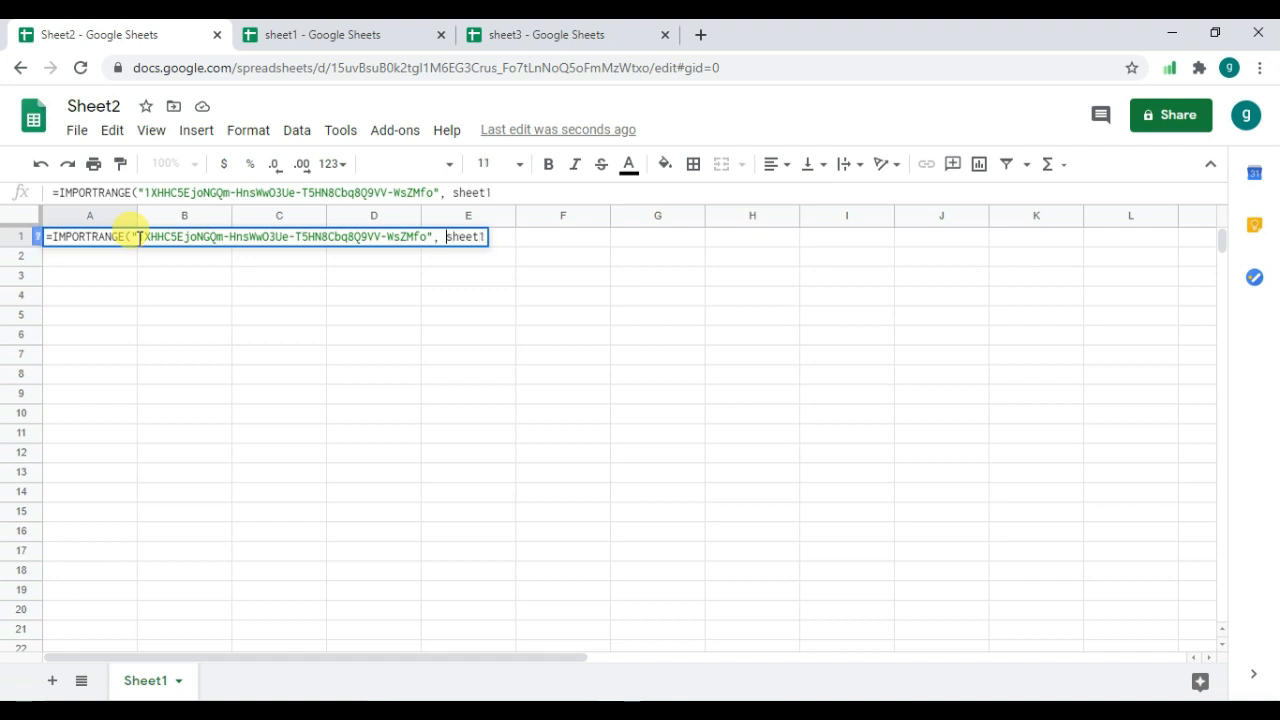
pyautogui.write('"')
pyautogui.press('Right')
pyautogui.press('Right')
pyautogui.press('Right')
# - Complete the second argument with !A2:E9 to cover the student table in sheet1, and commit the closed formula
pyautogui.write('A')
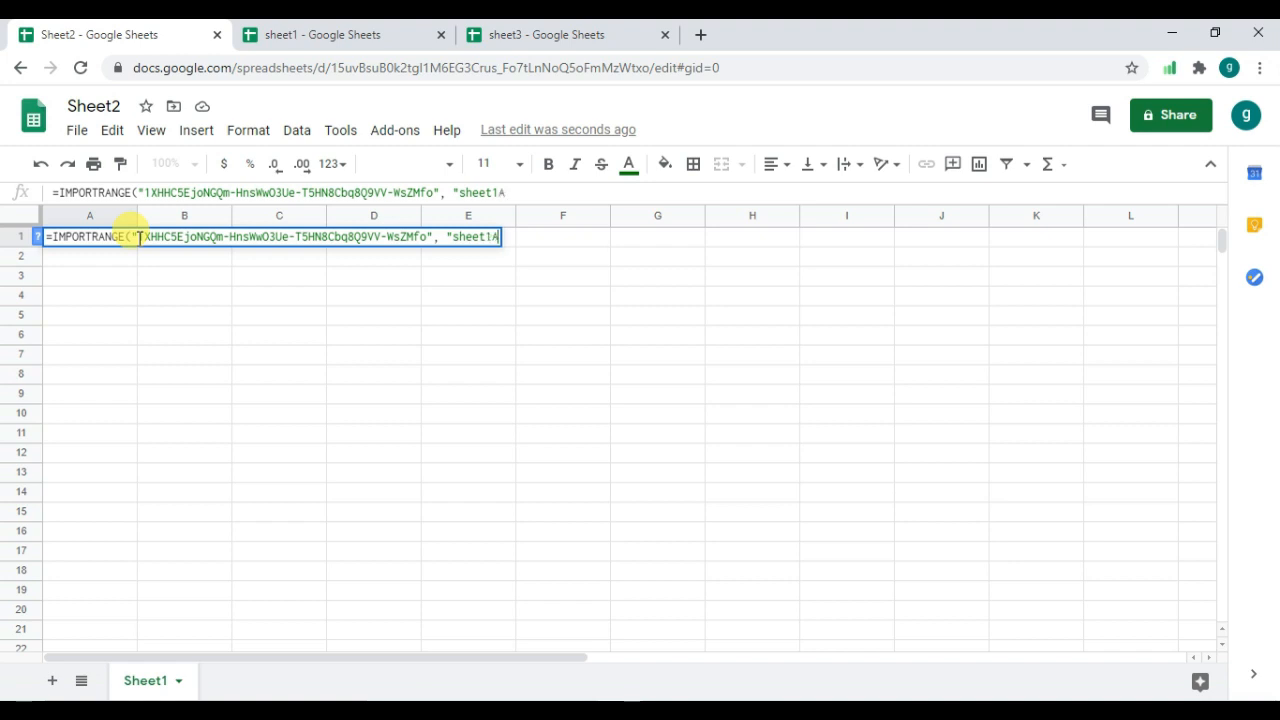
pyautogui.write('2')
pyautogui.press('BackSpace')
pyautogui.press('BackSpace')
pyautogui.write('!A2:')
pyautogui.click(314, 35)
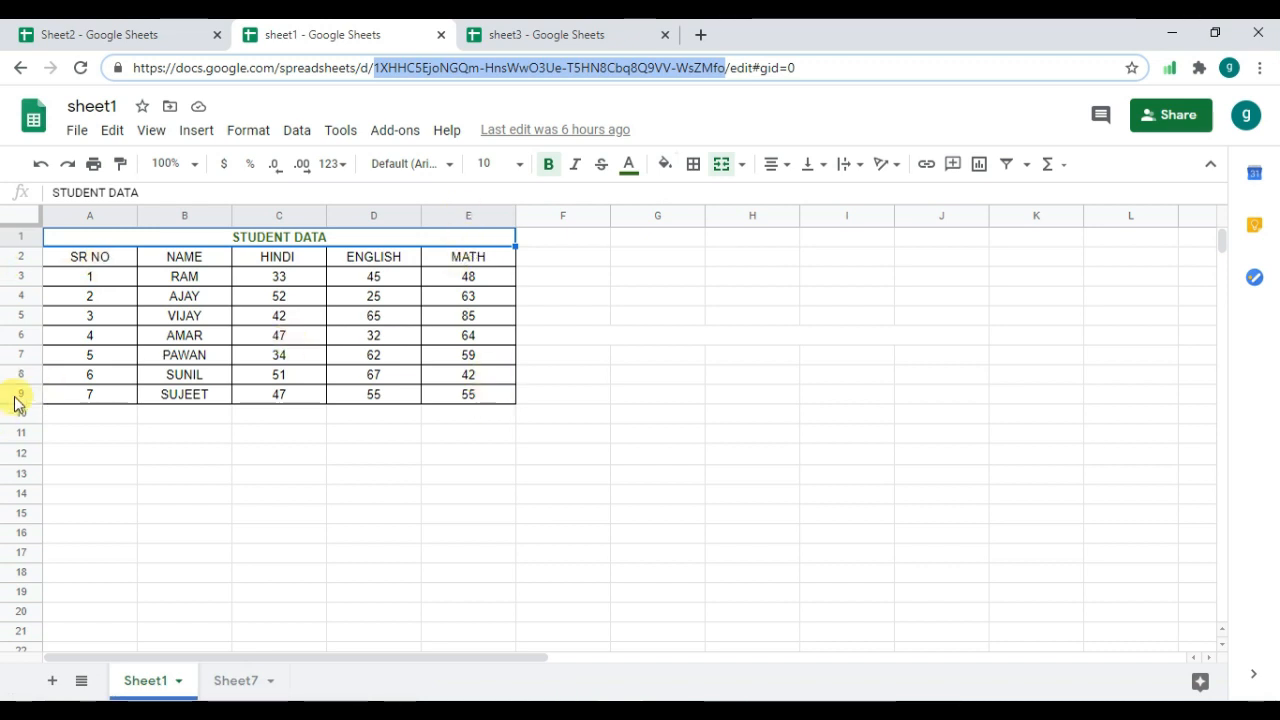
pyautogui.click(91, 40)
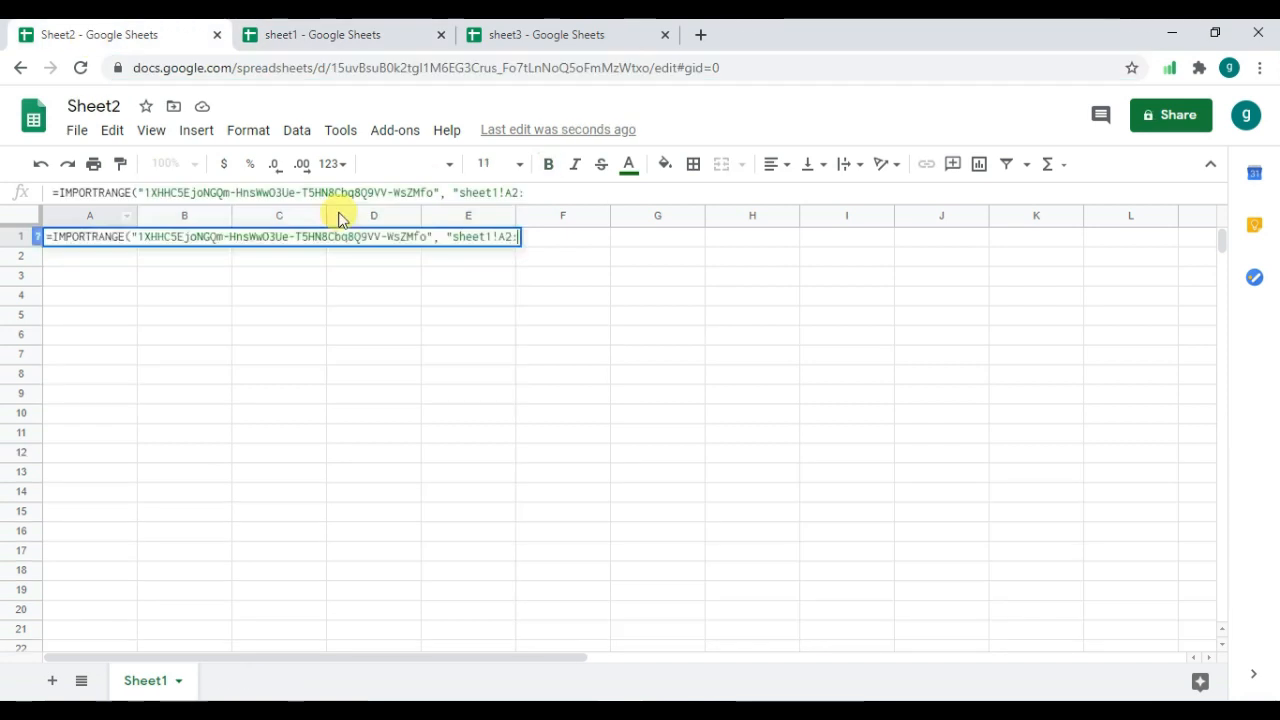
pyautogui.write('E9')
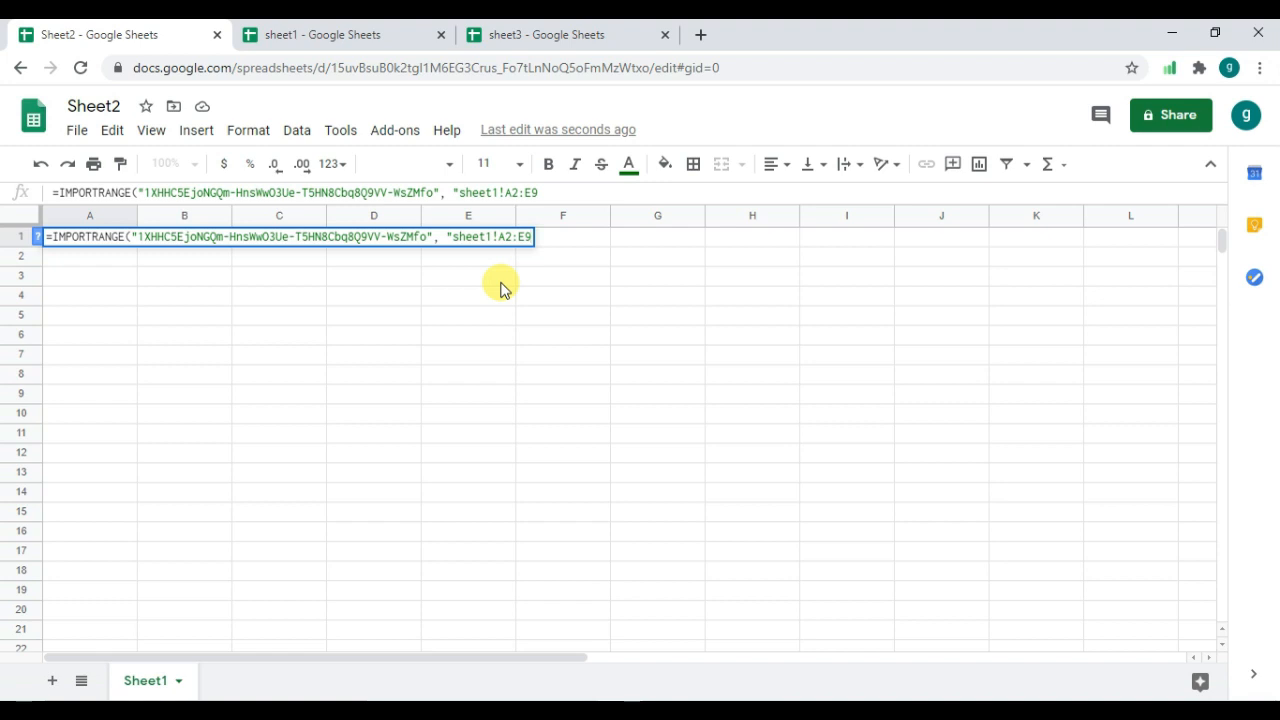
pyautogui.write('")')
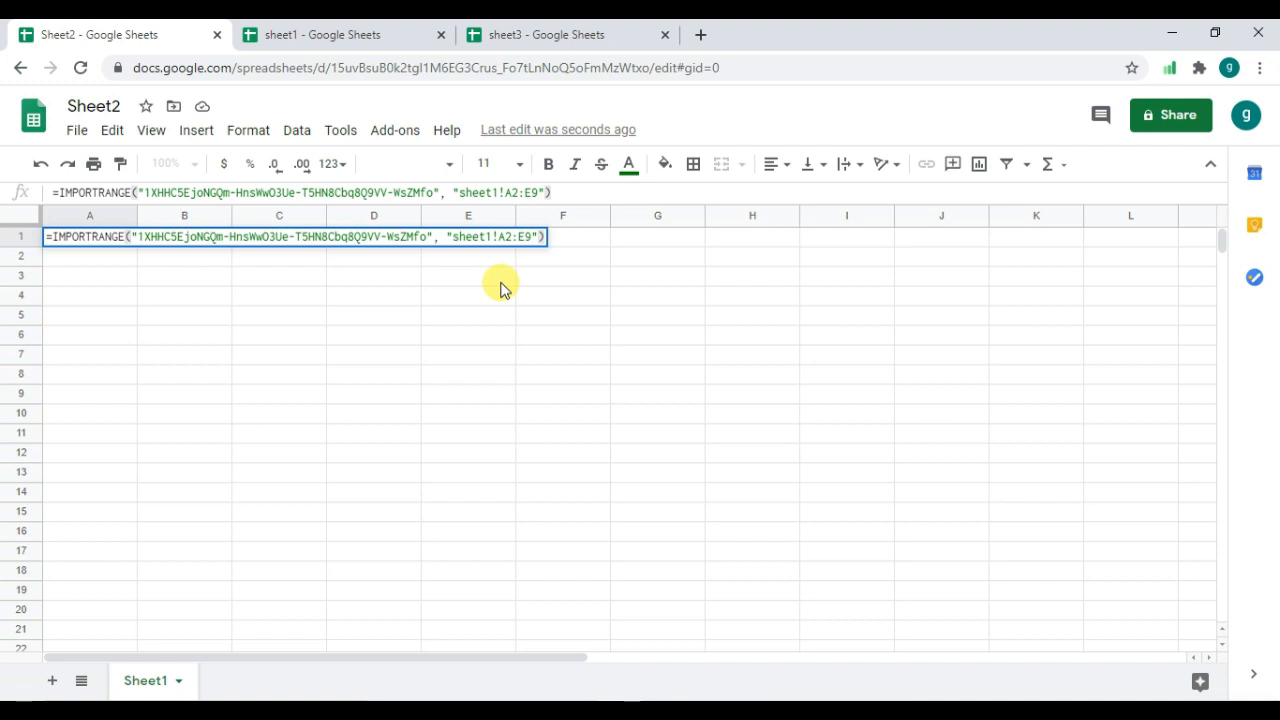
pyautogui.press('Return')
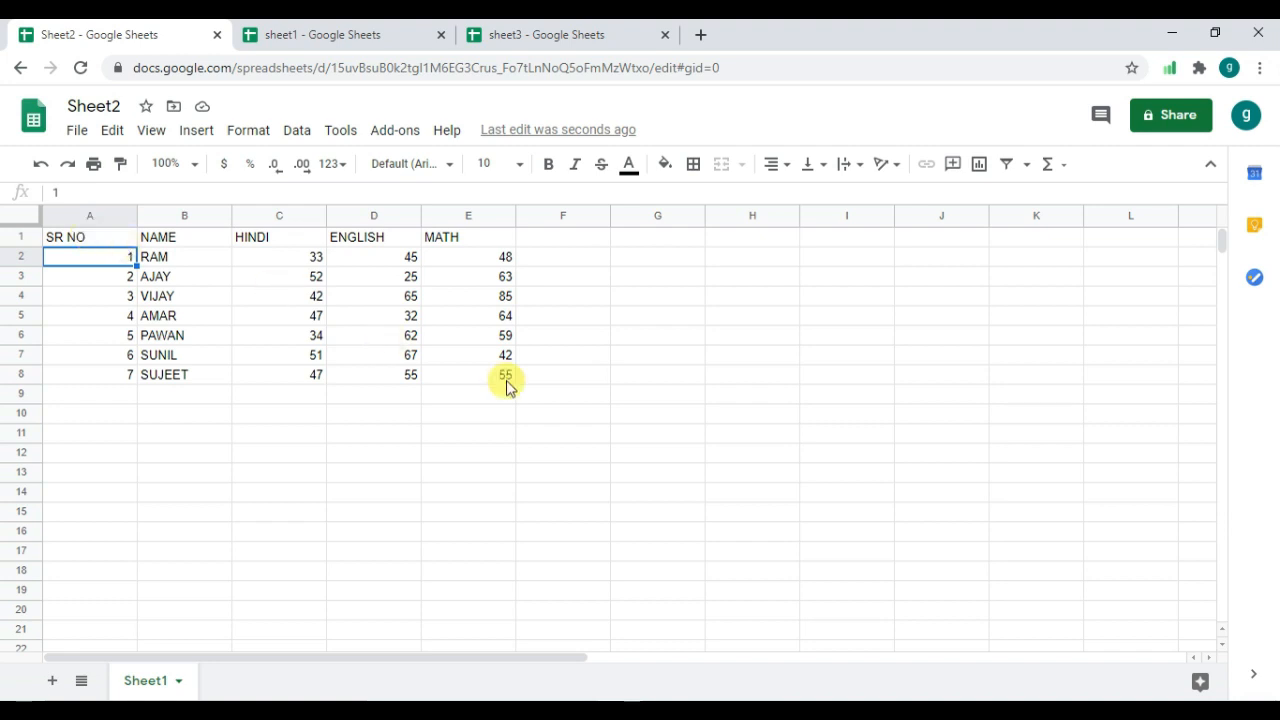
# - Center-align the whole imported table A1:E8 in Sheet2 horizontally
pyautogui.hotkey('ctrl', 'a')
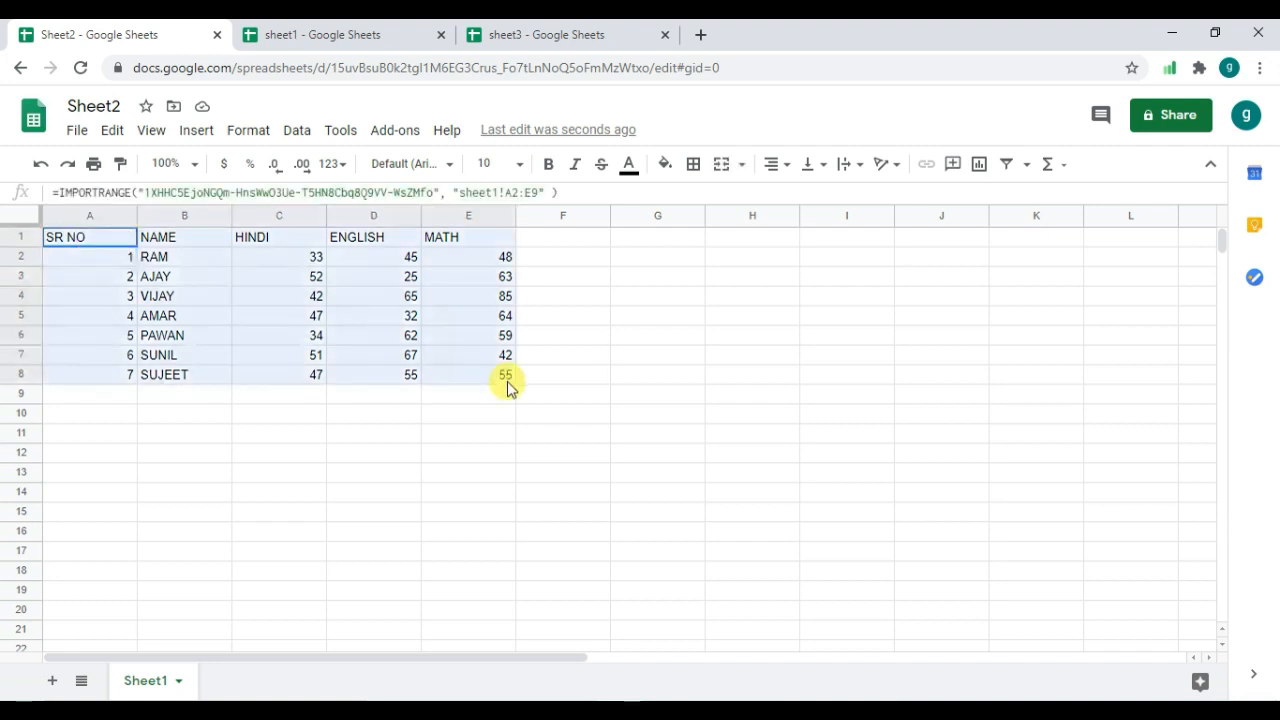
pyautogui.click(787, 167)
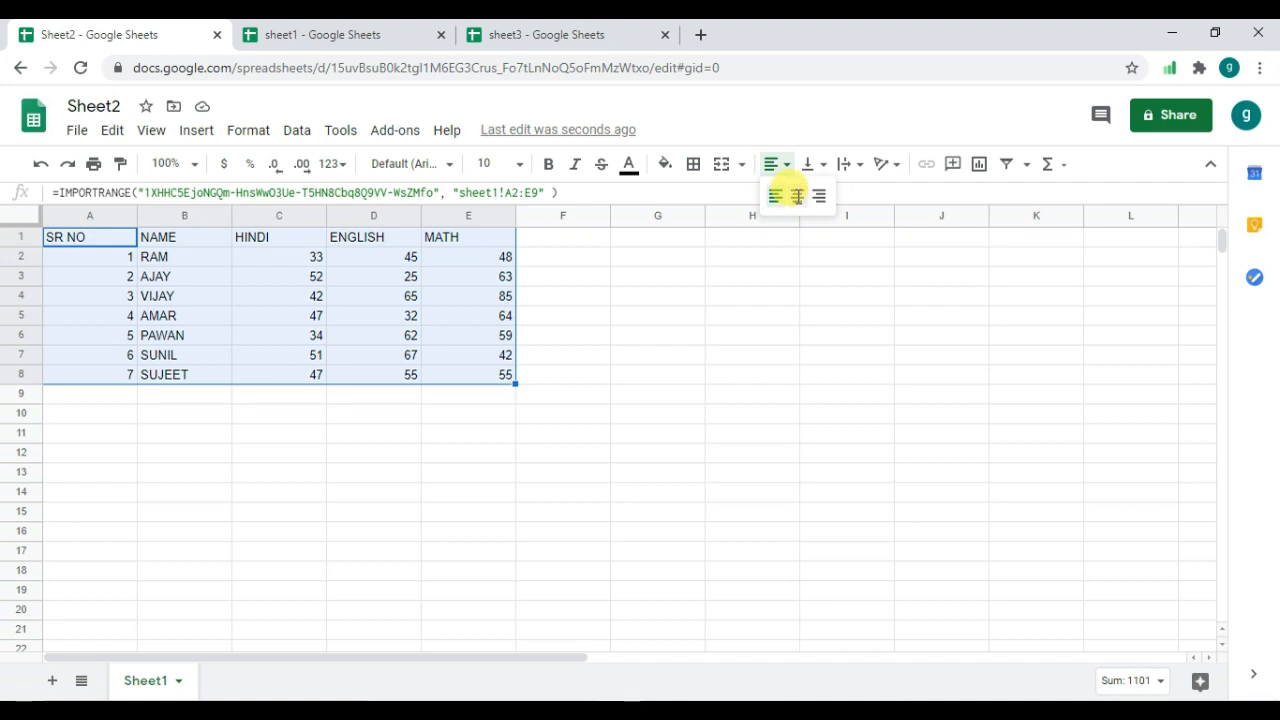
pyautogui.click(797, 196)
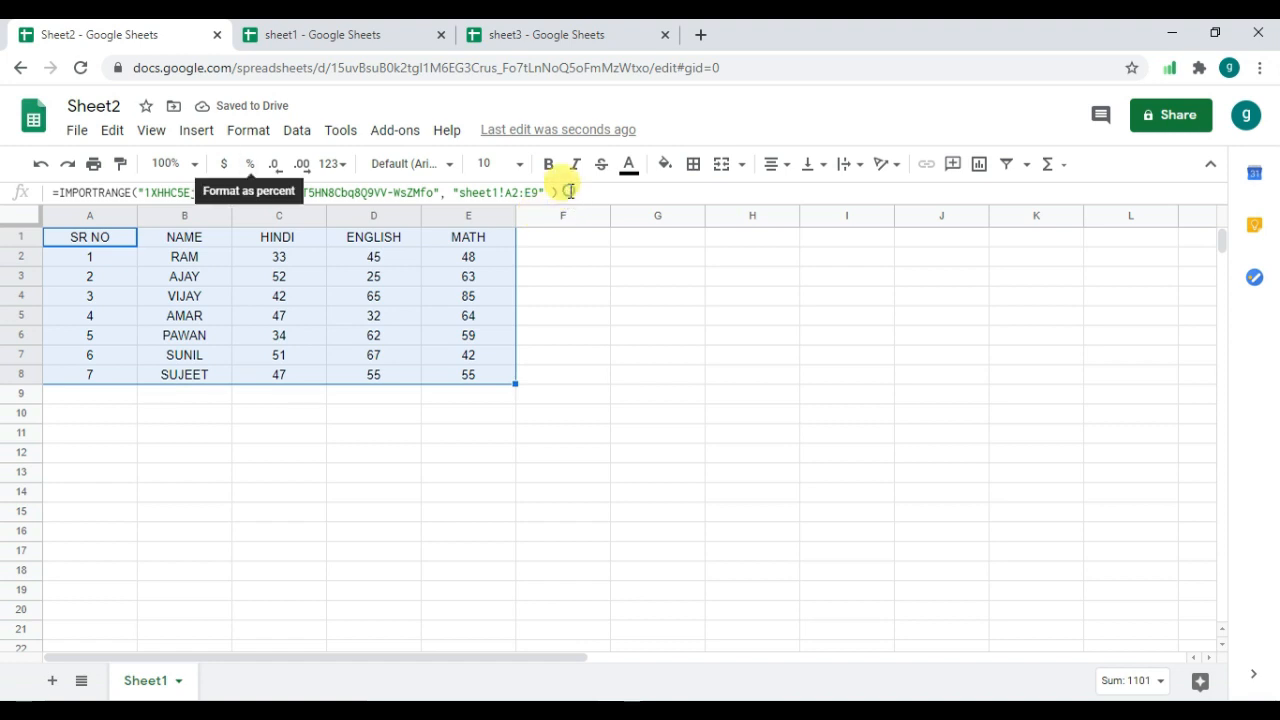
# - Copy the full IMPORTRANGE formula from Sheet2 and paste it into cell A1 of the sheet3 spreadsheet
pyautogui.tripleClick(38, 193)
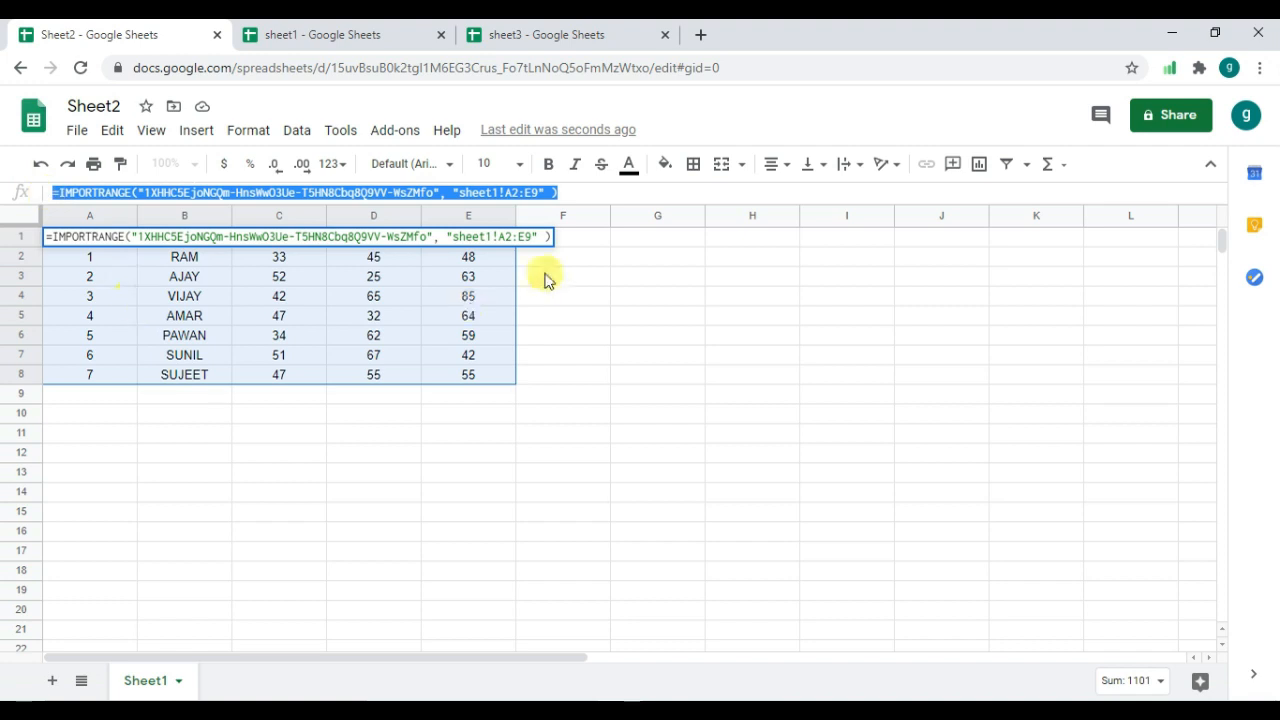
pyautogui.click(563, 34)
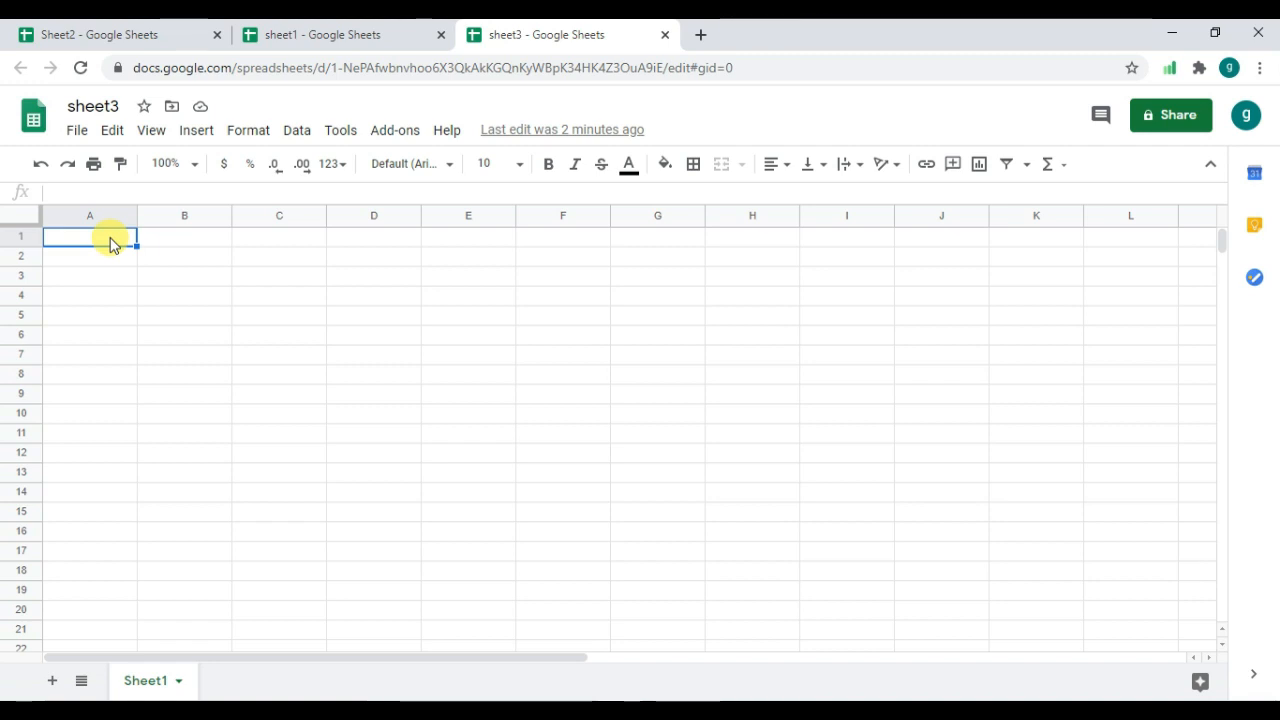
pyautogui.hotkey('ctrl', 'v')
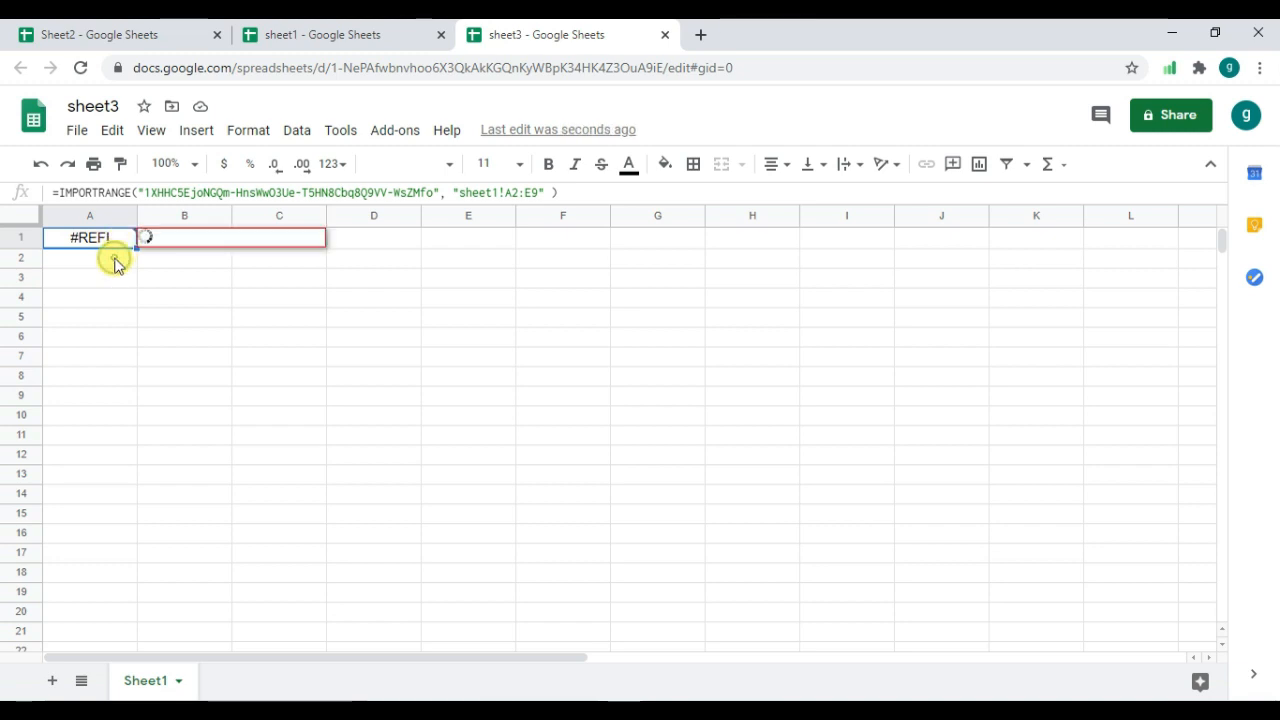
# - Allow access for the formula in A1 so that sheet3 is connected to the source spreadsheet
pyautogui.click(114, 264)
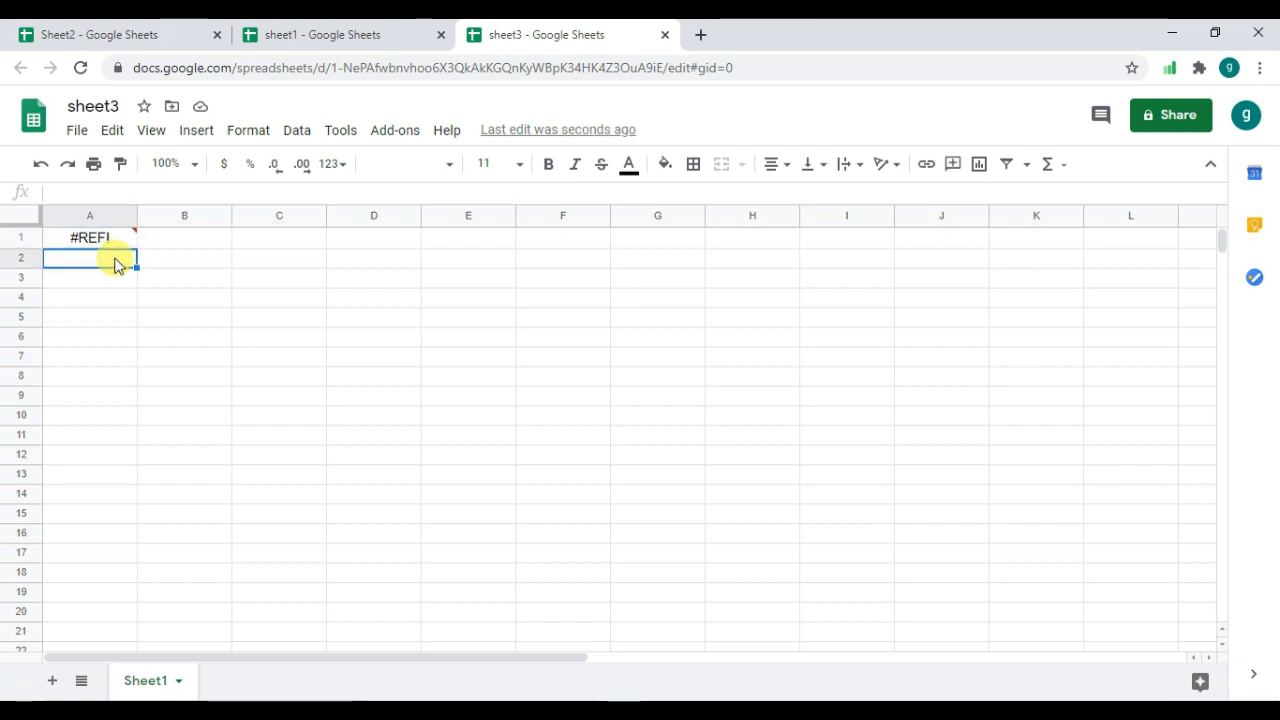
pyautogui.moveTo(120, 246)
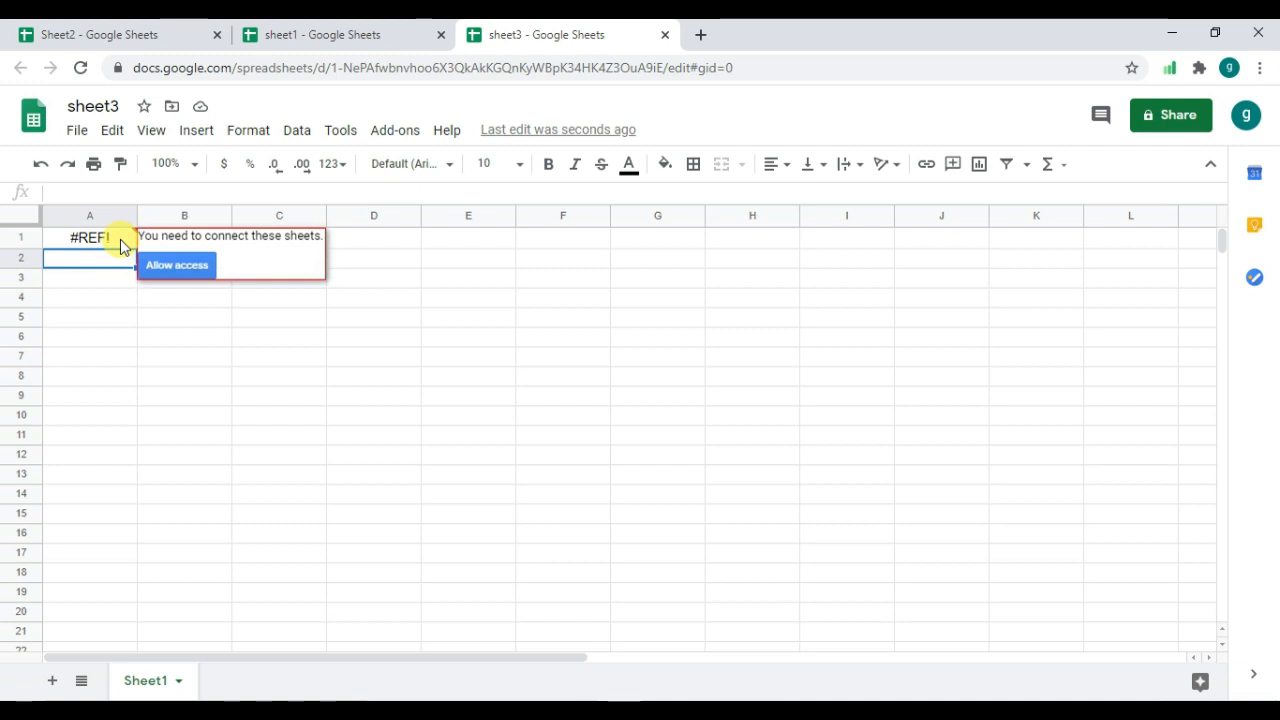
pyautogui.click(155, 265)
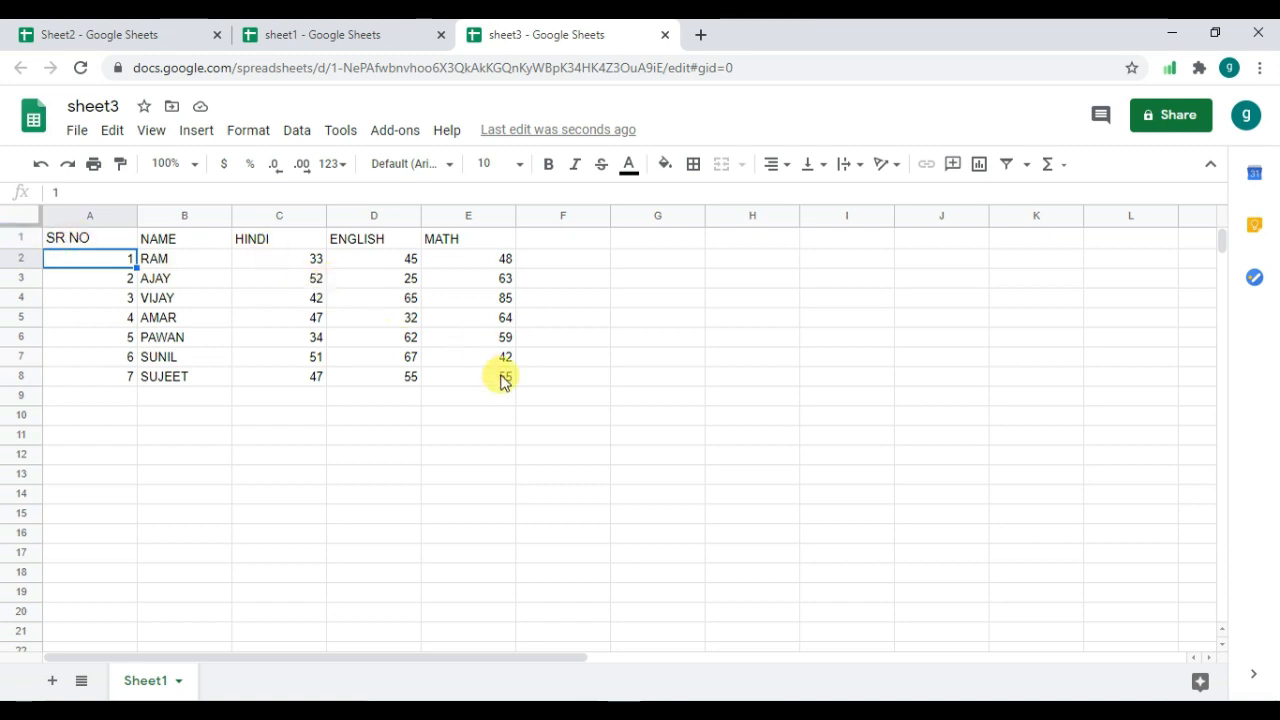
# - Center-align the imported table A1:E8 in sheet3 horizontally and deselect it
pyautogui.press('Up')
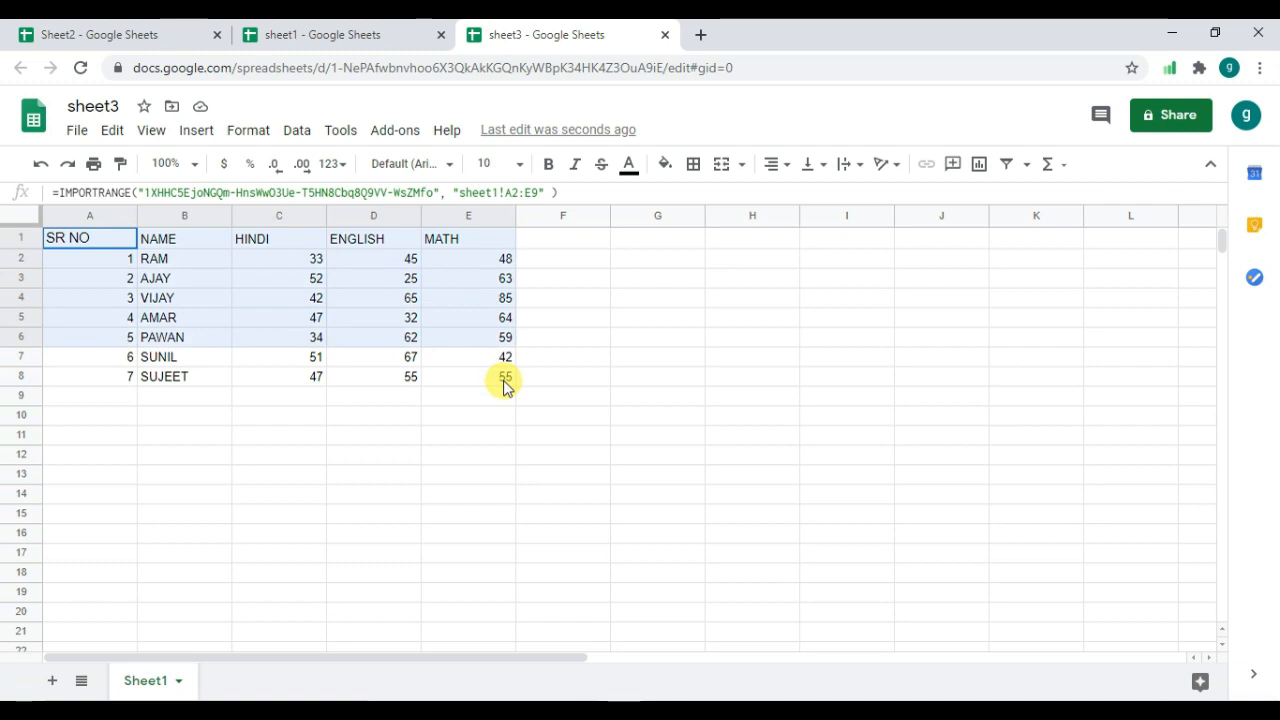
pyautogui.keyDown('shift'); pyautogui.click(505, 387); pyautogui.keyUp('shift')
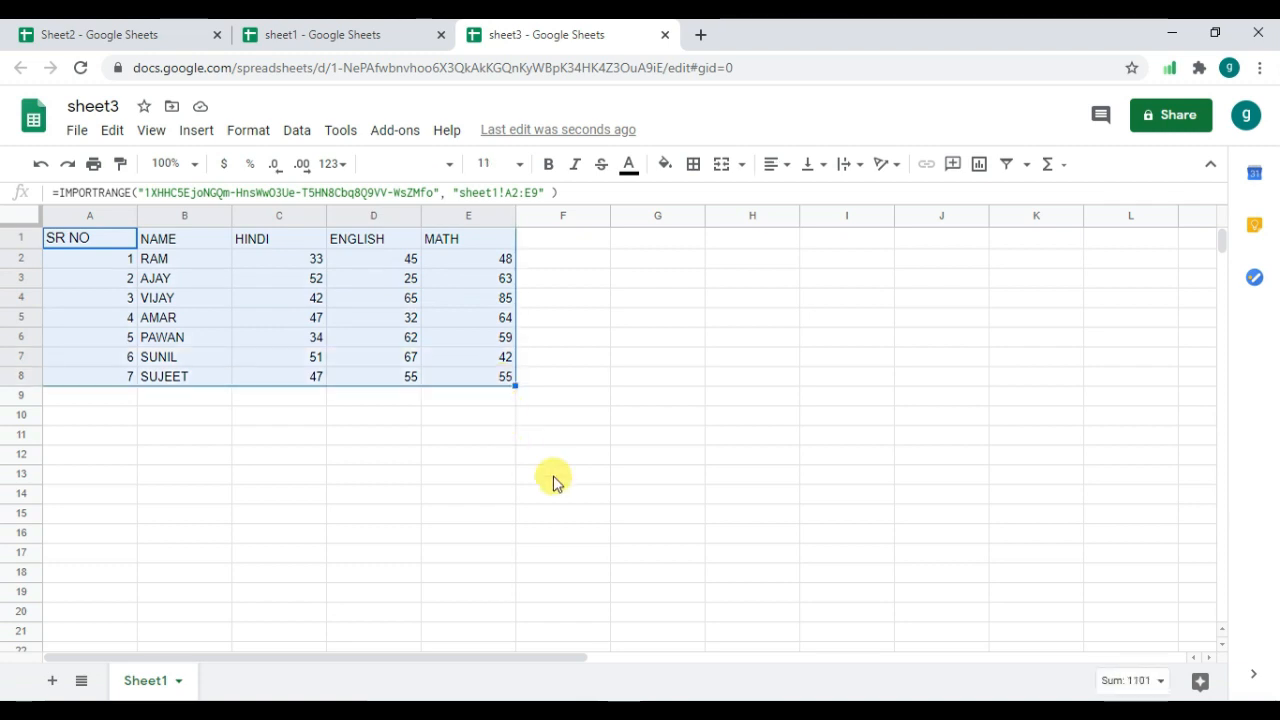
pyautogui.click(788, 170)
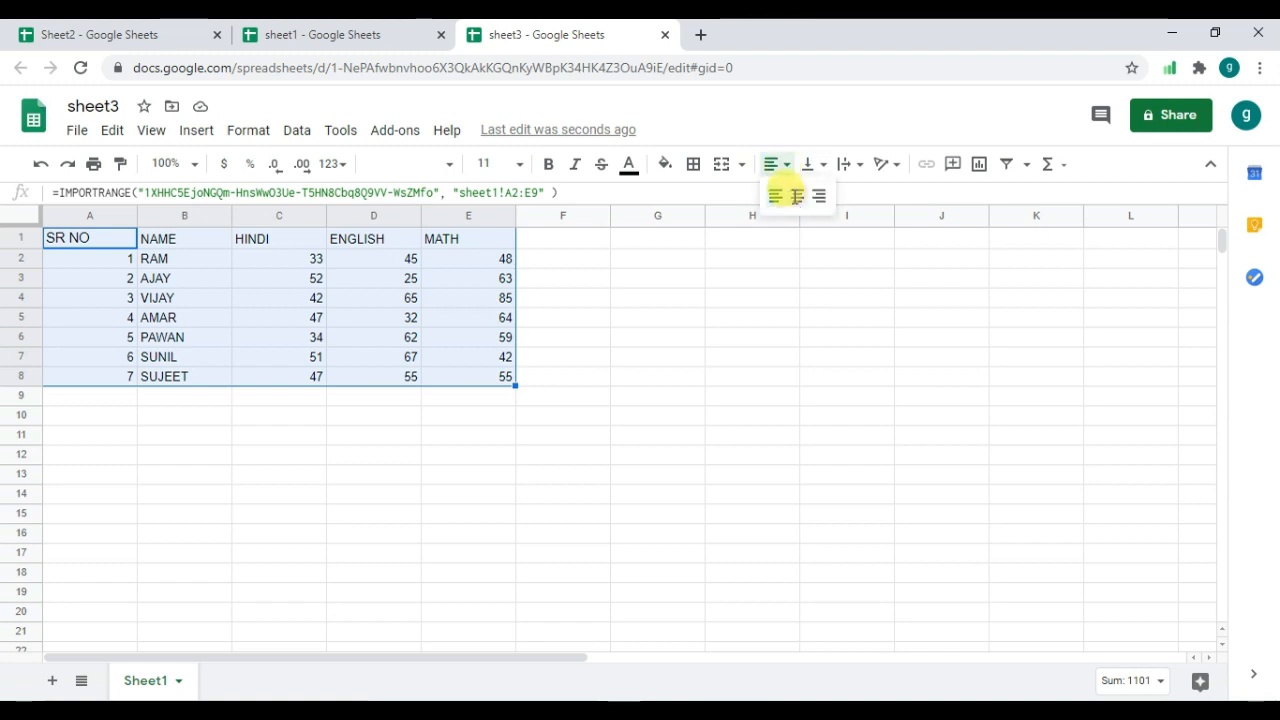
pyautogui.click(796, 198)
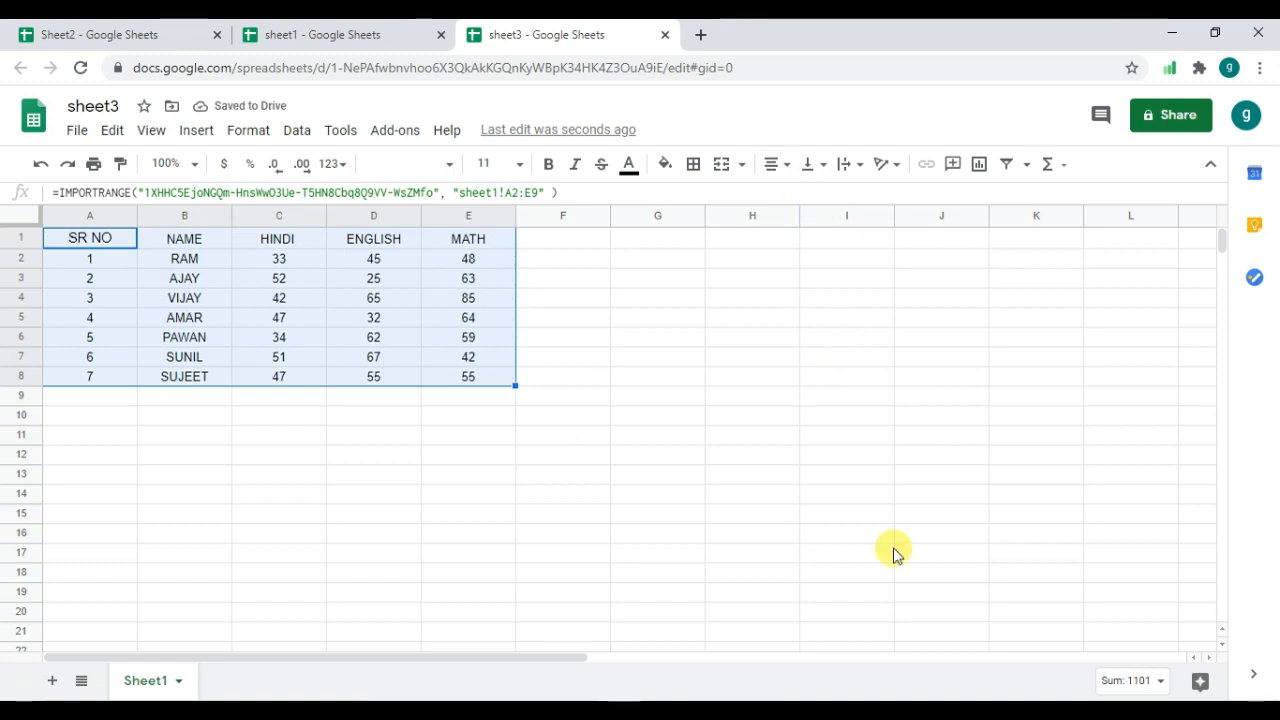
pyautogui.click(565, 435)
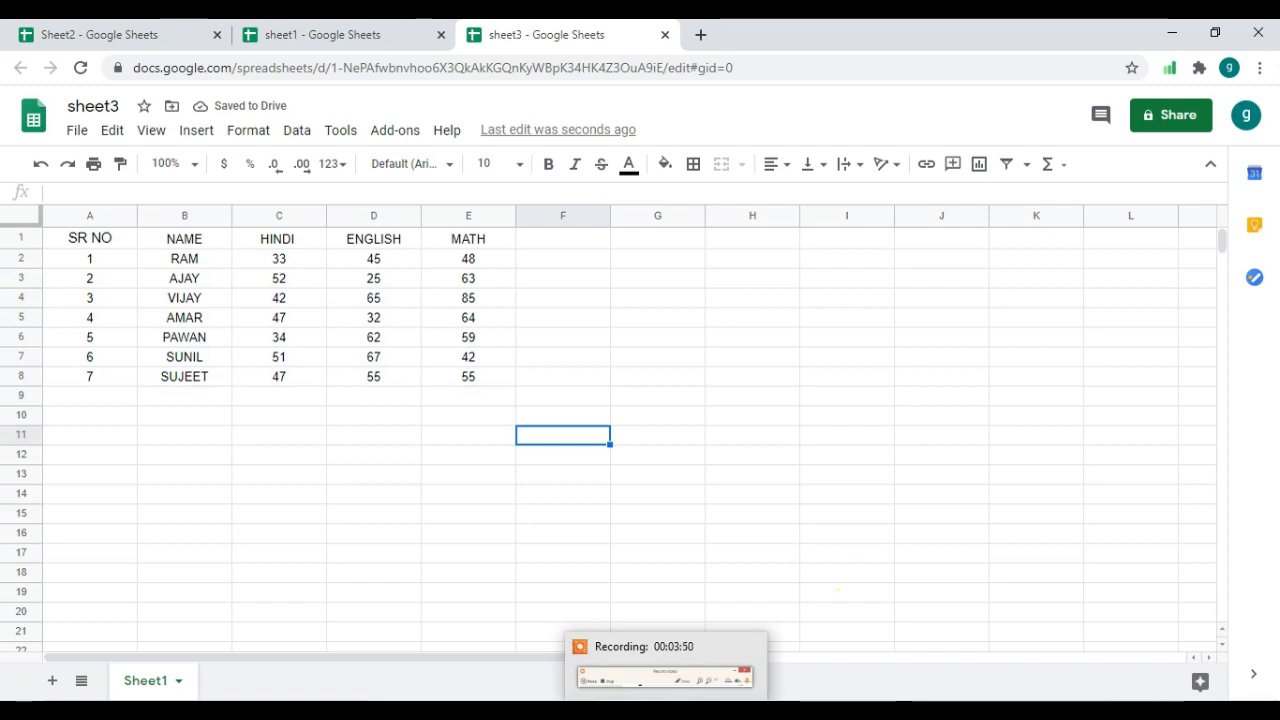